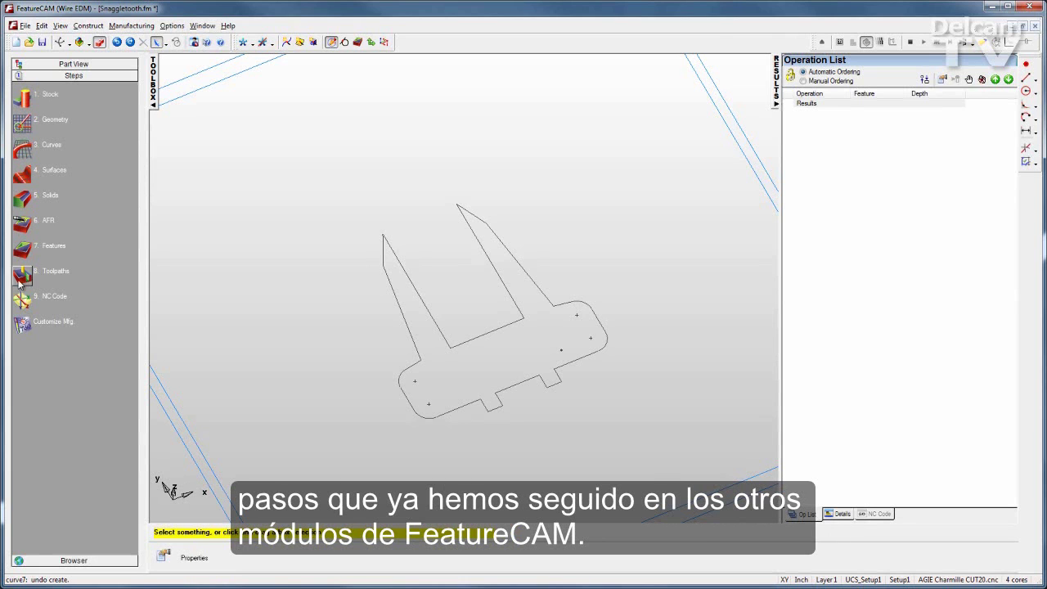
- Orbit to an isometric view showing the Snaggletooth outline inside its stock block
middle_click_drag(256, 364, 264, 321)
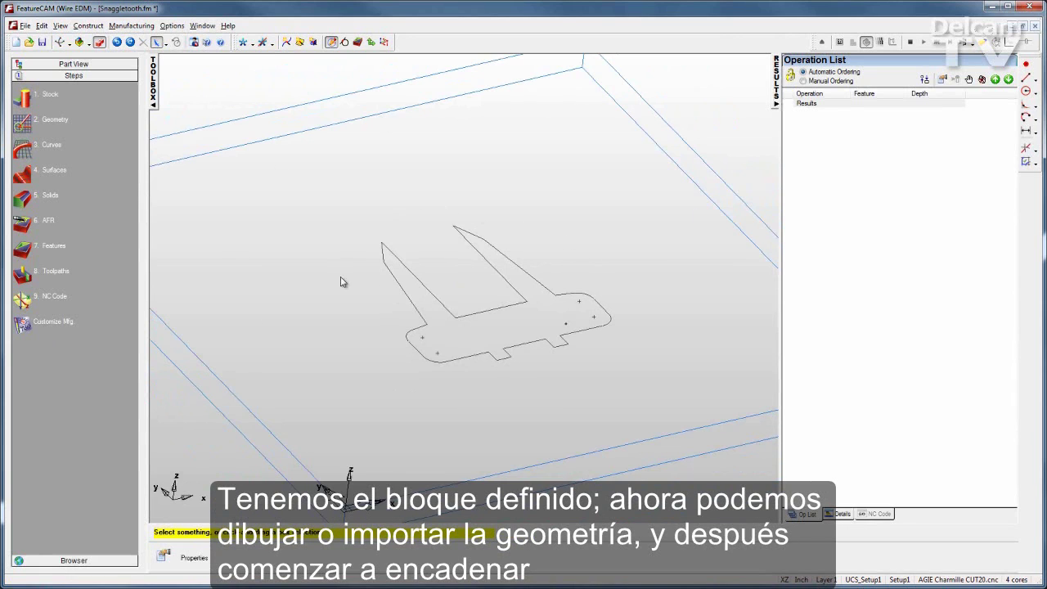
- Chain the part outline as closed boundary curve8, then begin a new 2 Axis Die feature
left_click(49, 145)
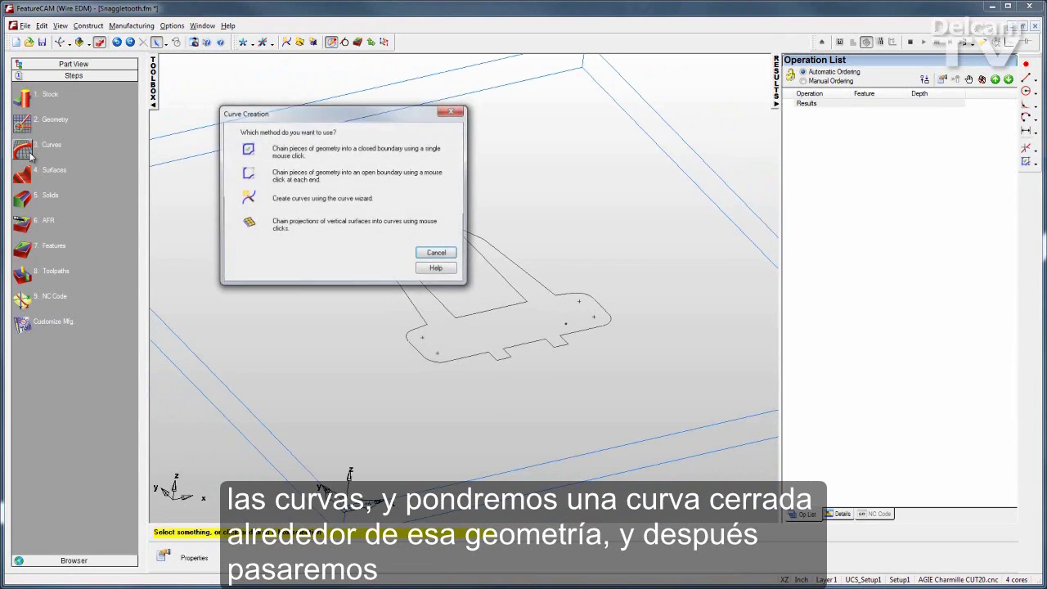
left_click(249, 150)
left_click(481, 313)
left_click(434, 550)
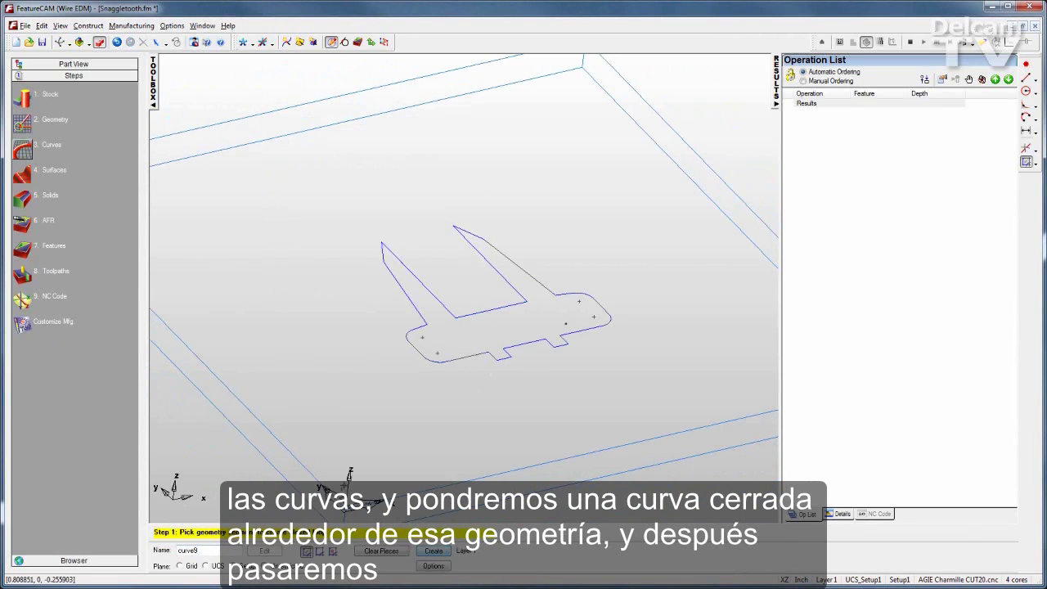
left_click(24, 247)
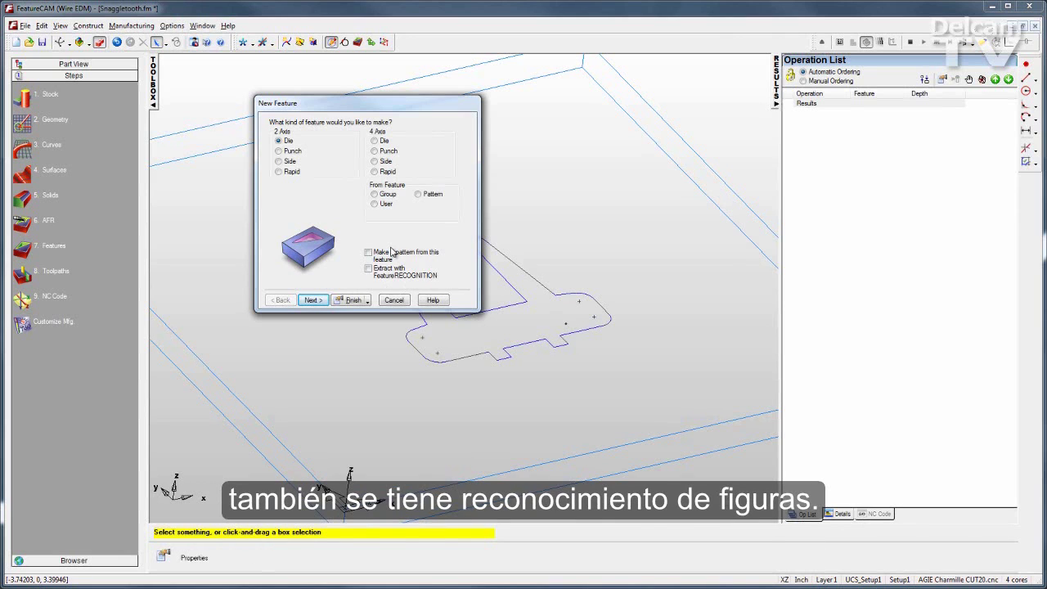
- Base the 2 Axis Die on curve8 with zero offset and 0.5000 thickness picked from the stock
left_click(314, 300)
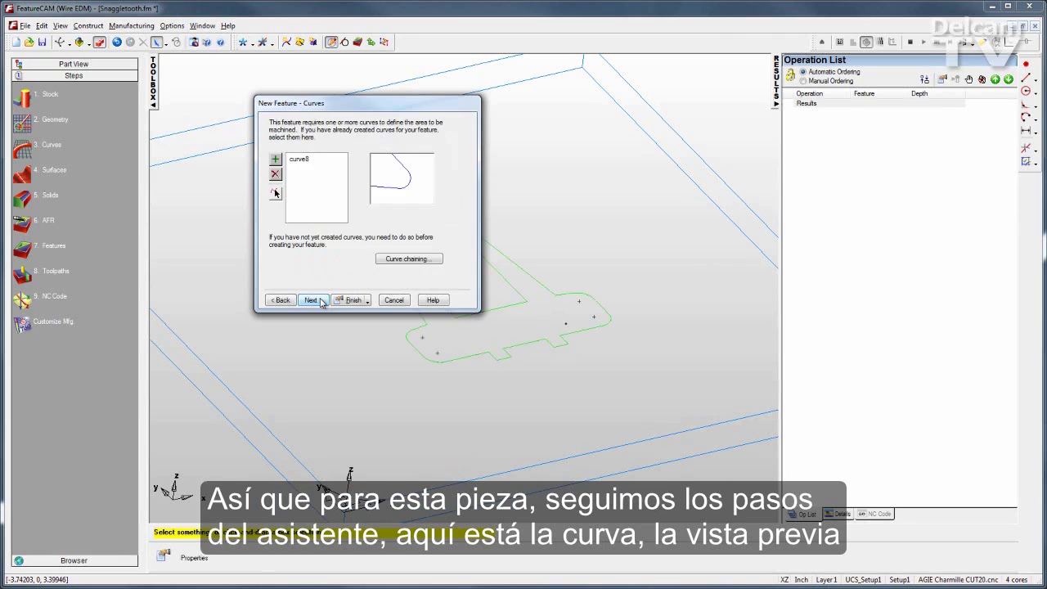
left_click(320, 302)
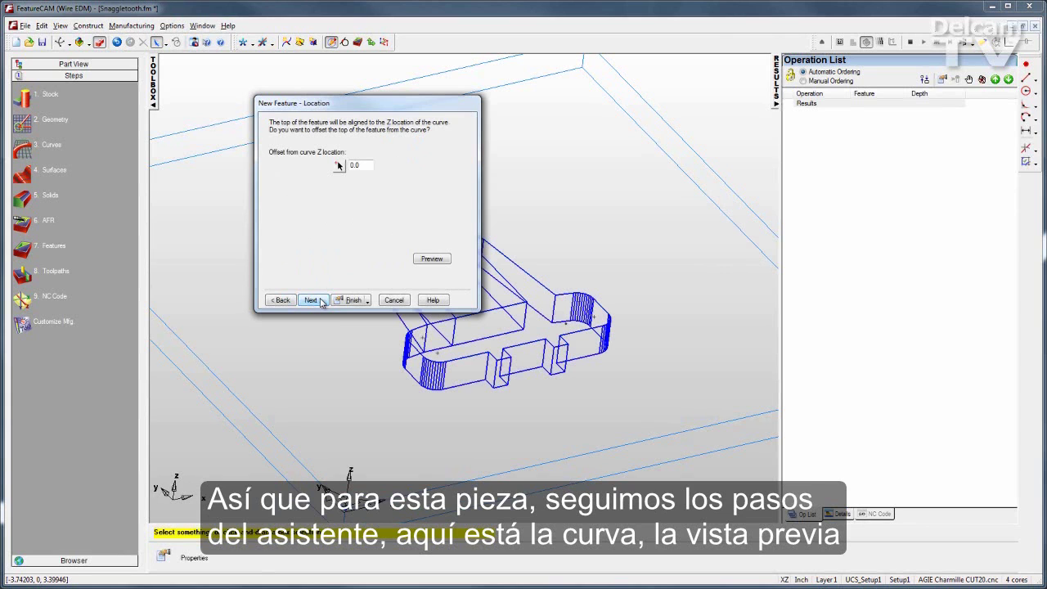
left_click_drag(396, 115, 309, 99)
left_click(228, 285)
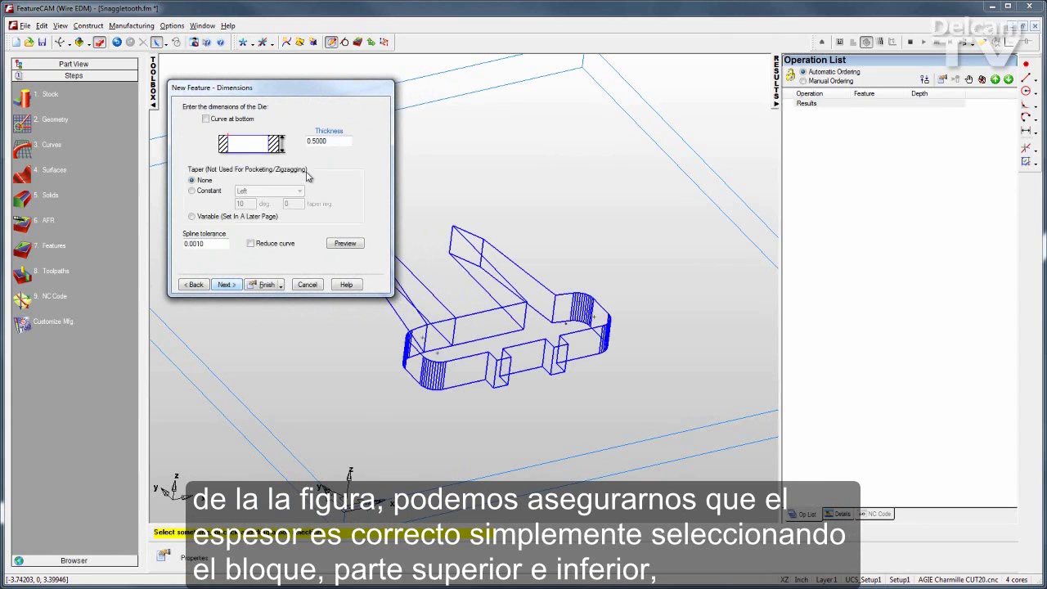
left_click(335, 142)
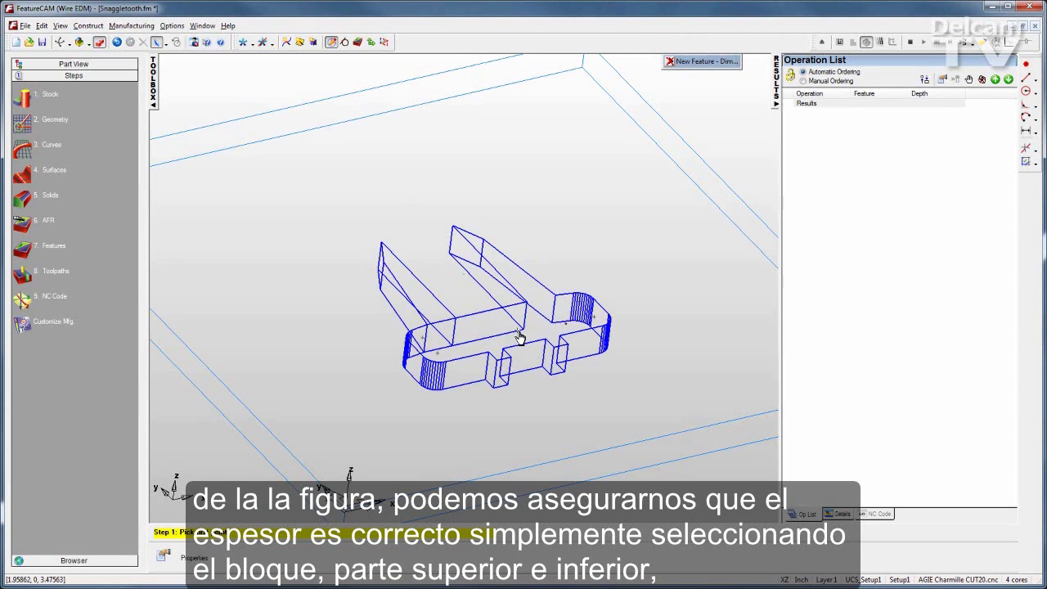
left_click(640, 443)
left_click(647, 474)
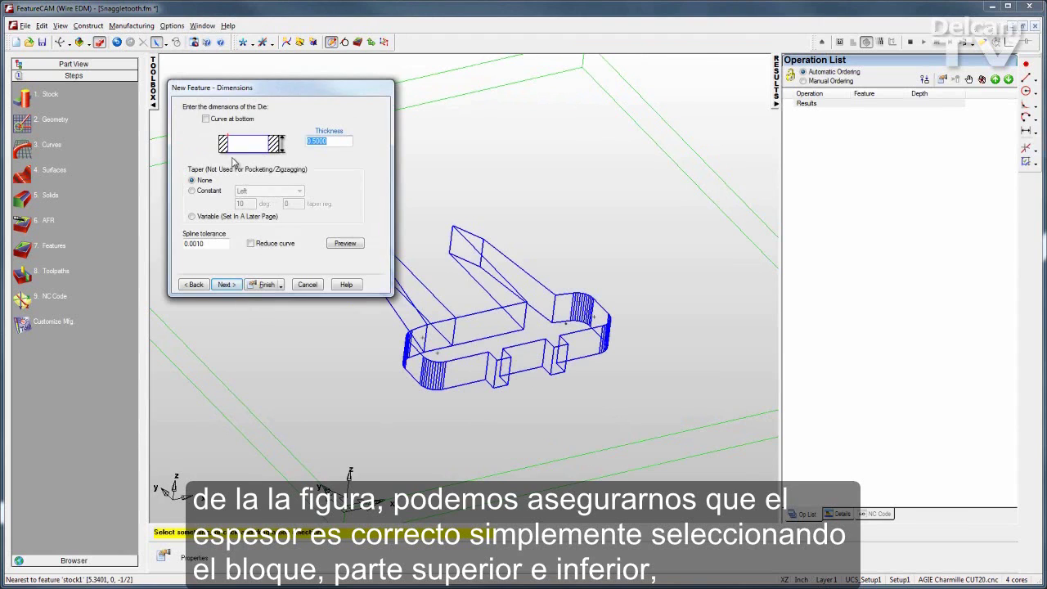
- Keep no taper and set the lead-in start point on the curve8 part edge
left_click(226, 285)
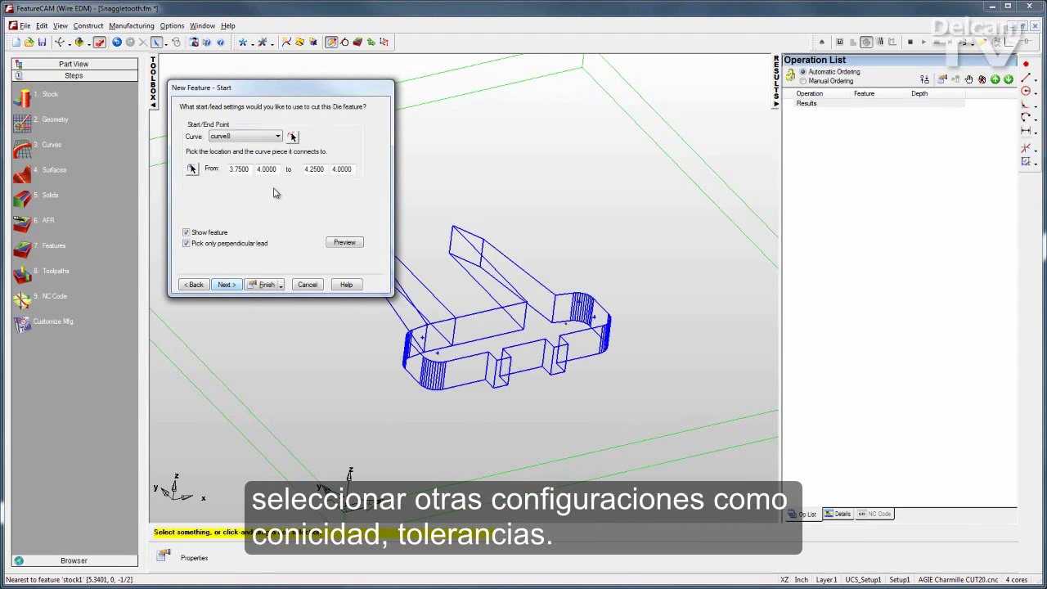
middle_click_drag(614, 203, 605, 337)
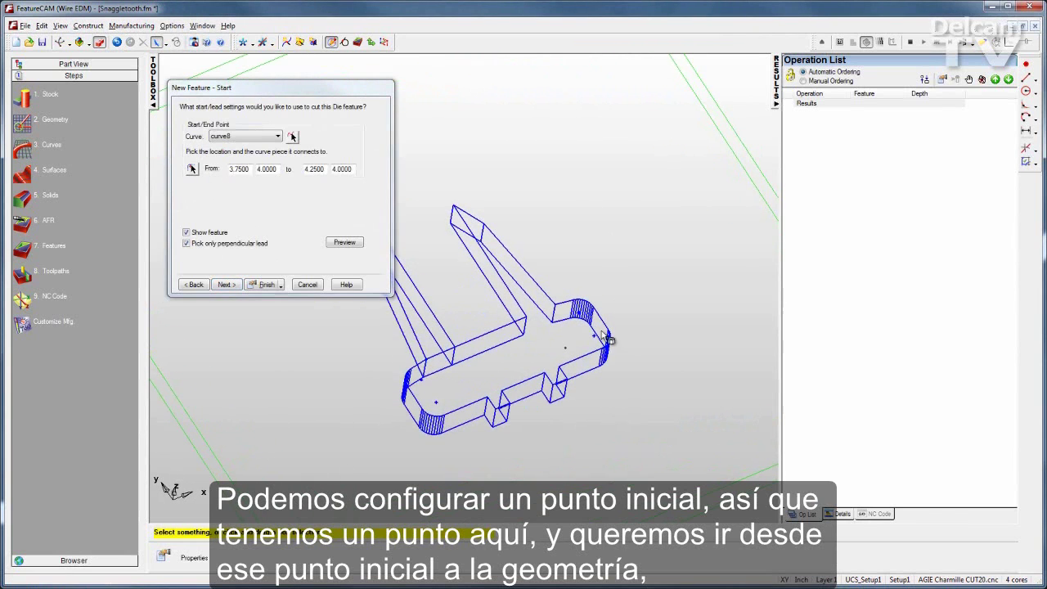
left_click(195, 171)
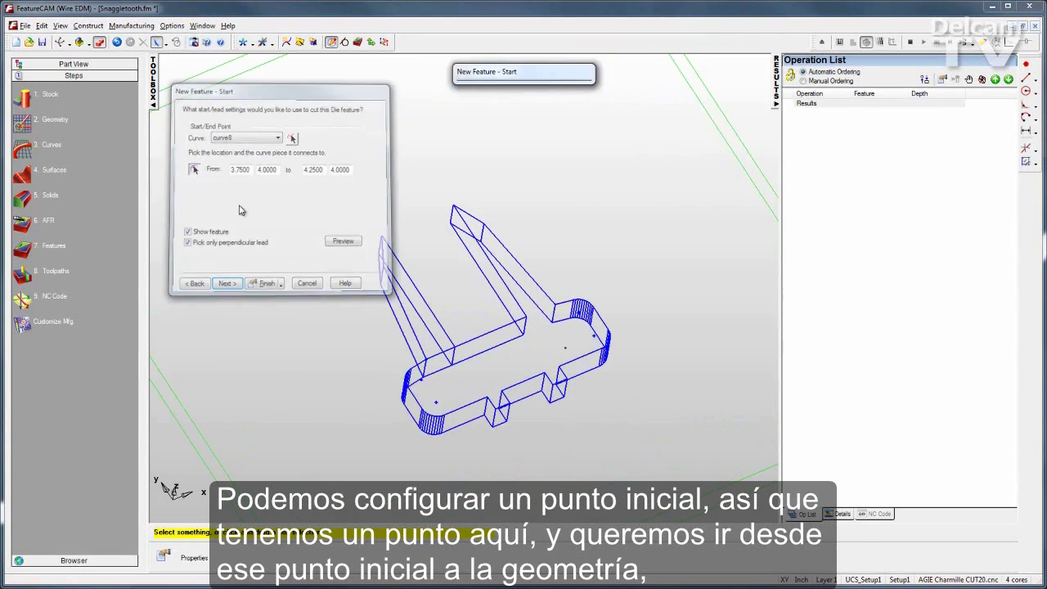
left_click(570, 357)
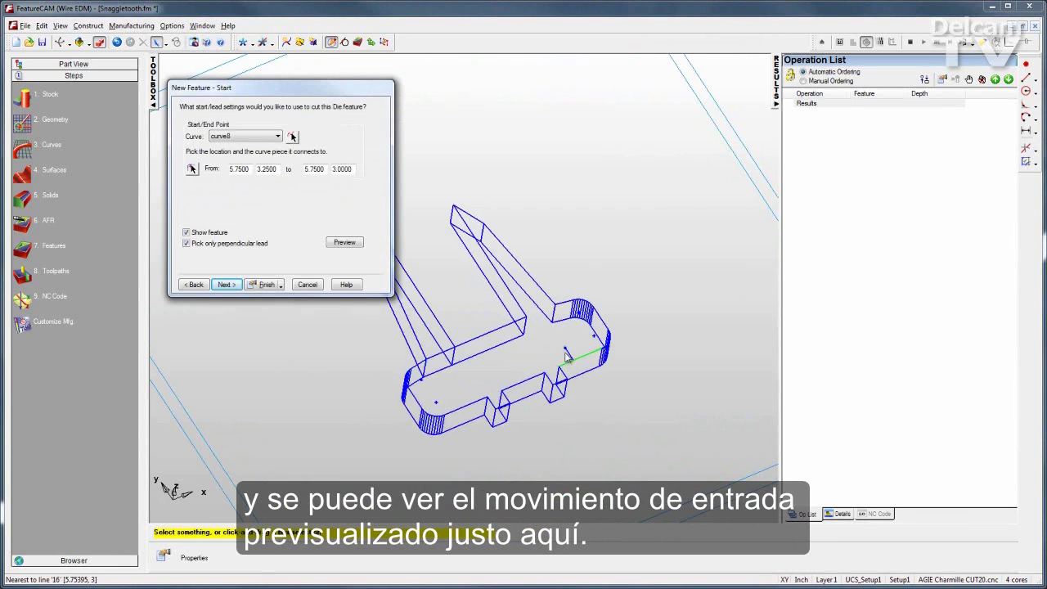
- Keep Contour as the operation and finish creating die2
left_click(229, 285)
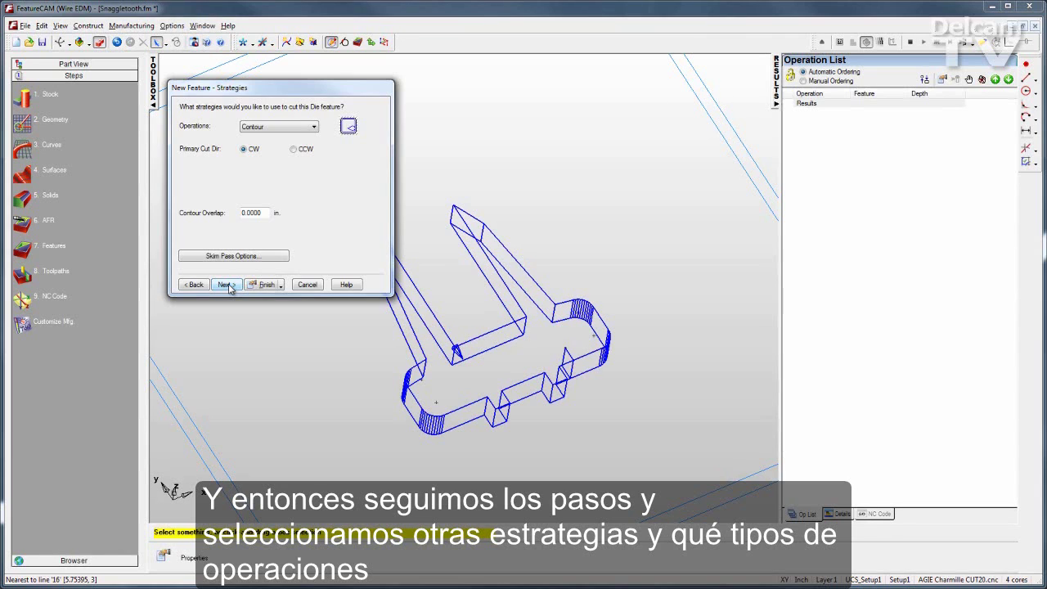
left_click(314, 128)
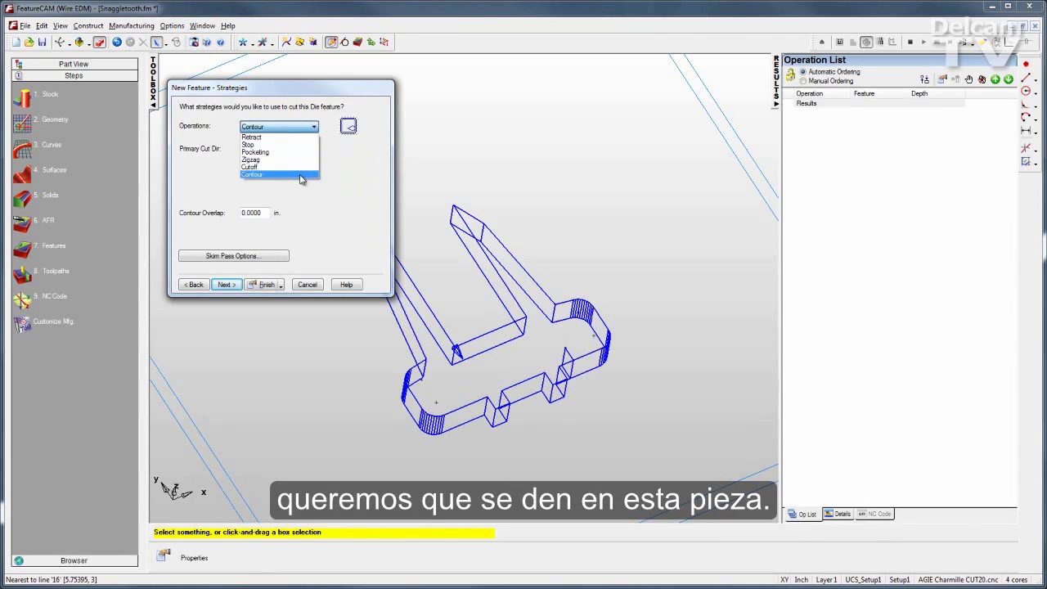
left_click(346, 217)
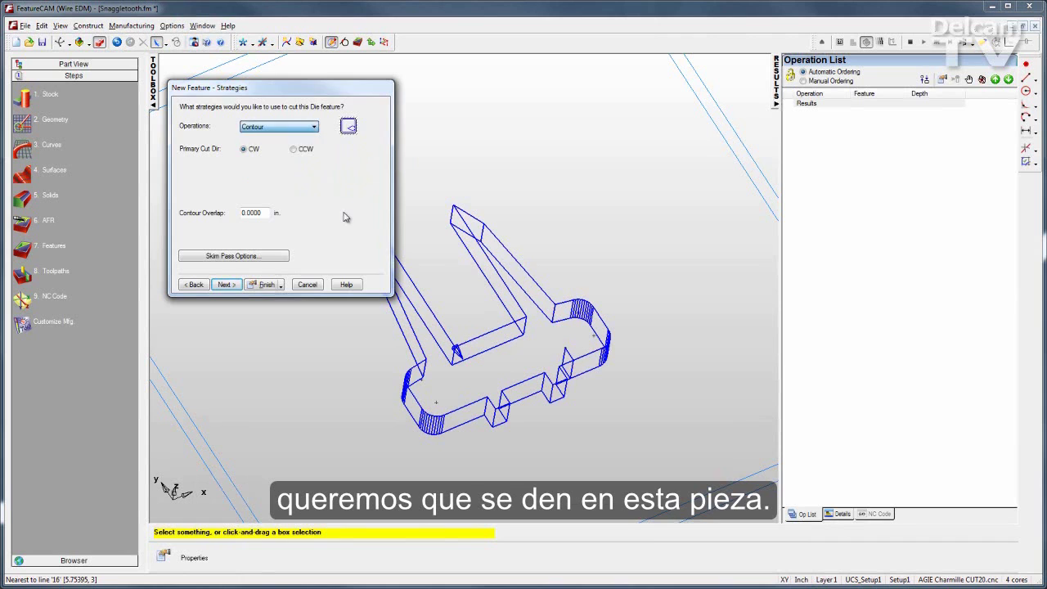
left_click(266, 284)
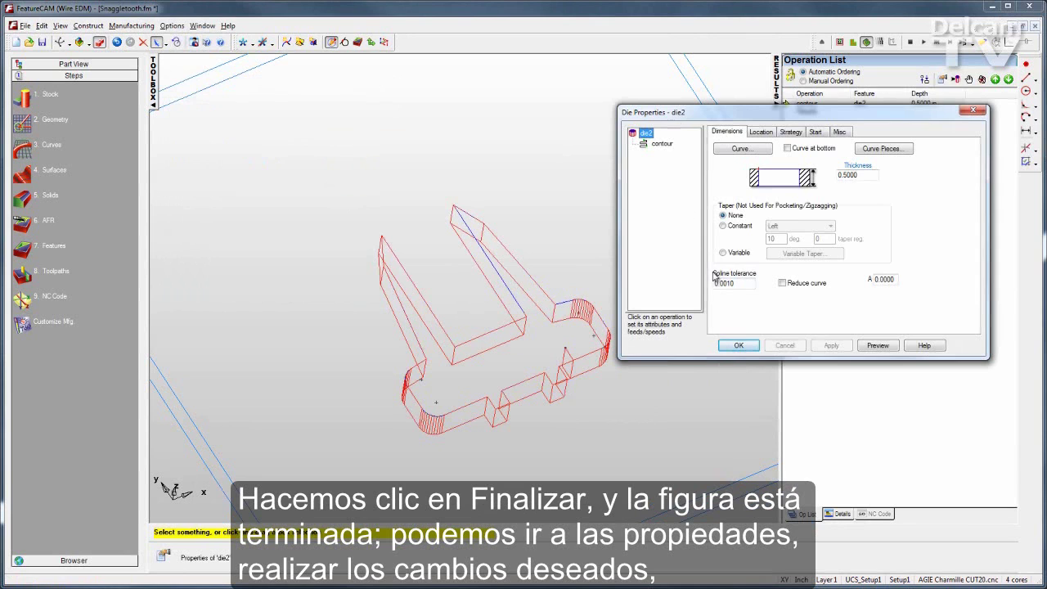
- Close die2's properties, run a centerline simulation of its contour, then abort and exit
left_click(739, 345)
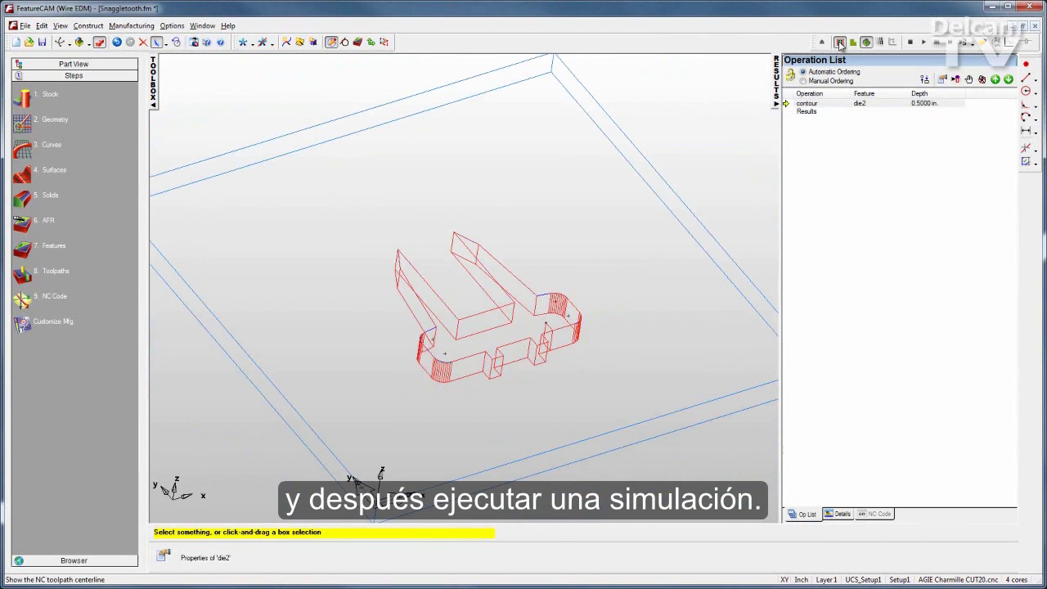
left_click(924, 44)
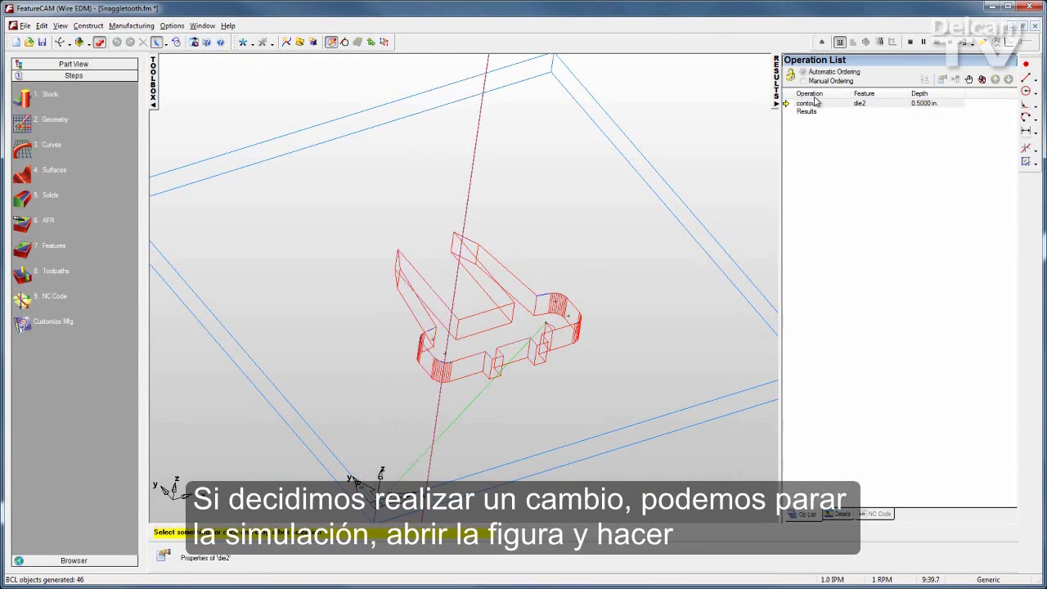
left_click(910, 43)
left_click(525, 325)
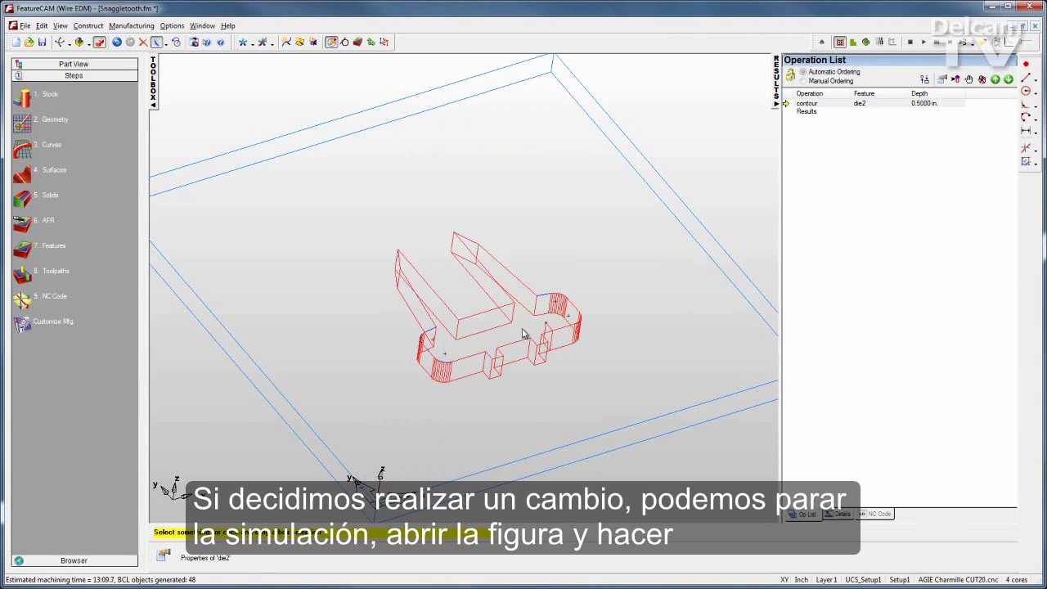
left_click(821, 43)
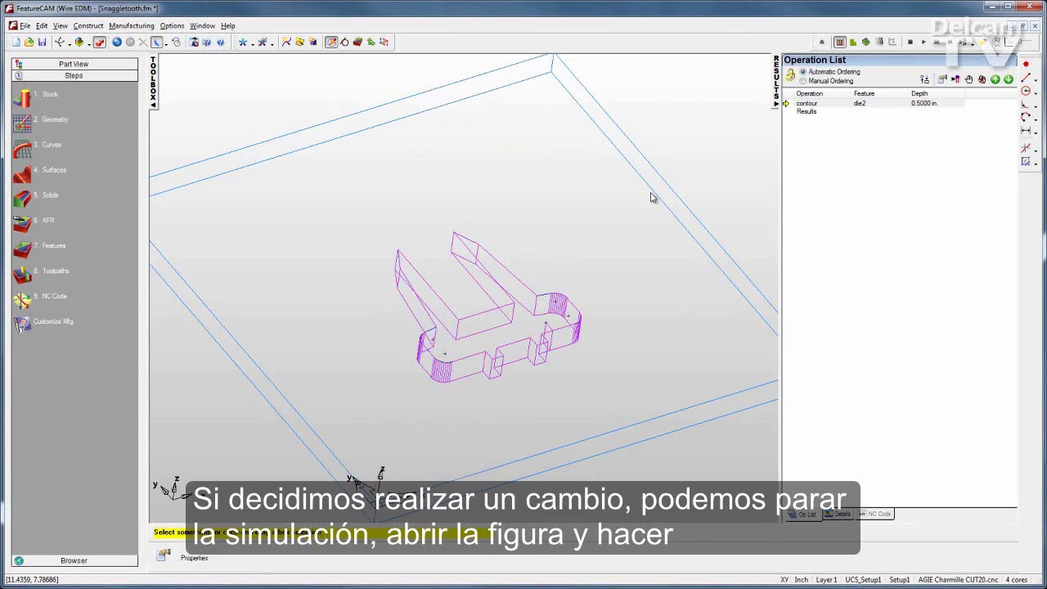
- Give die2 a constant ISO-Right taper of 10 degrees in Die Properties
double_click(443, 378)
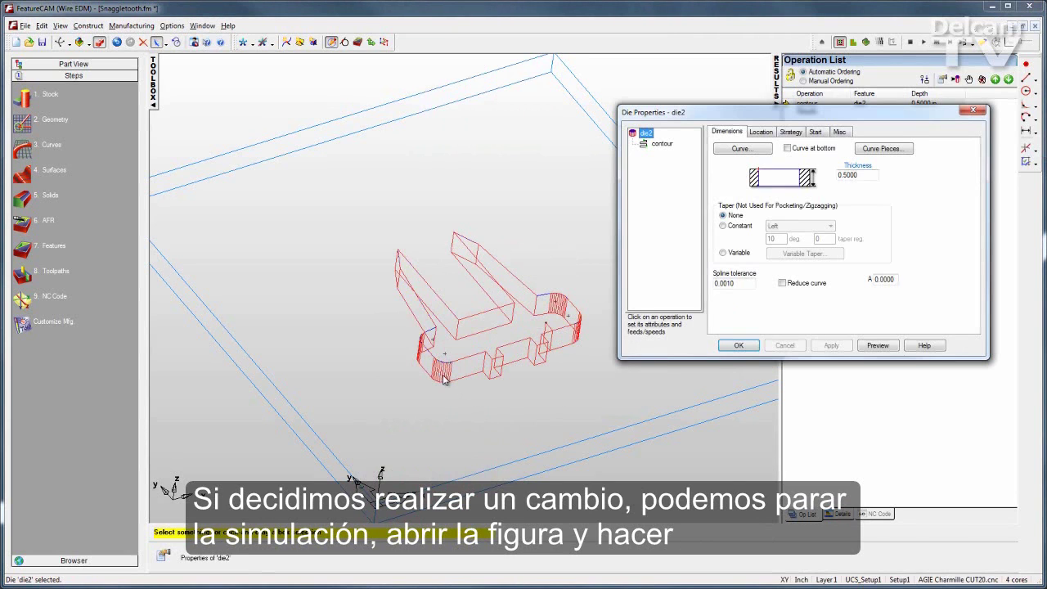
left_click(723, 226)
left_click(829, 227)
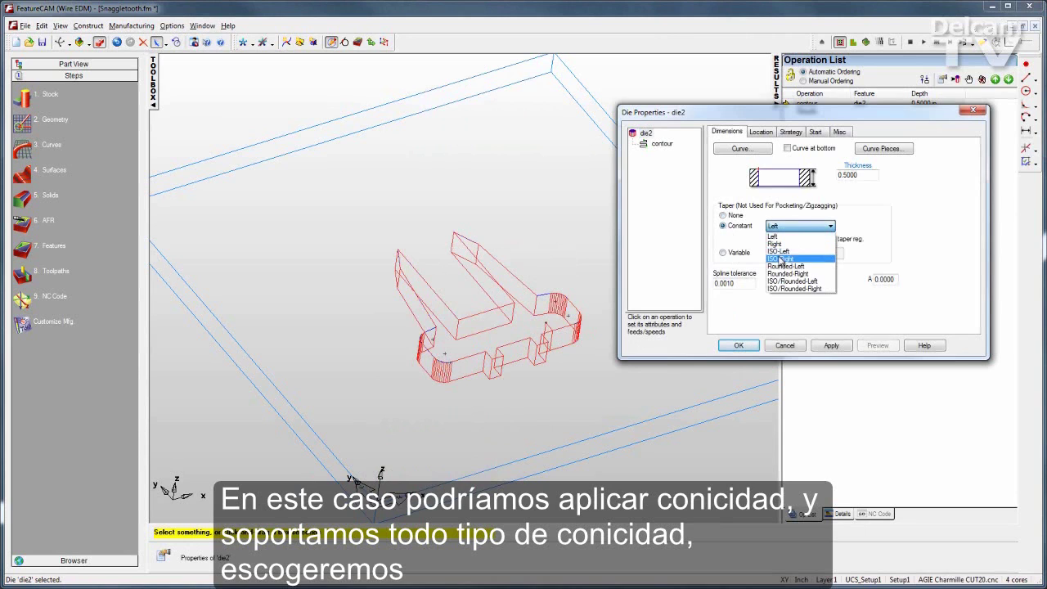
left_click(783, 259)
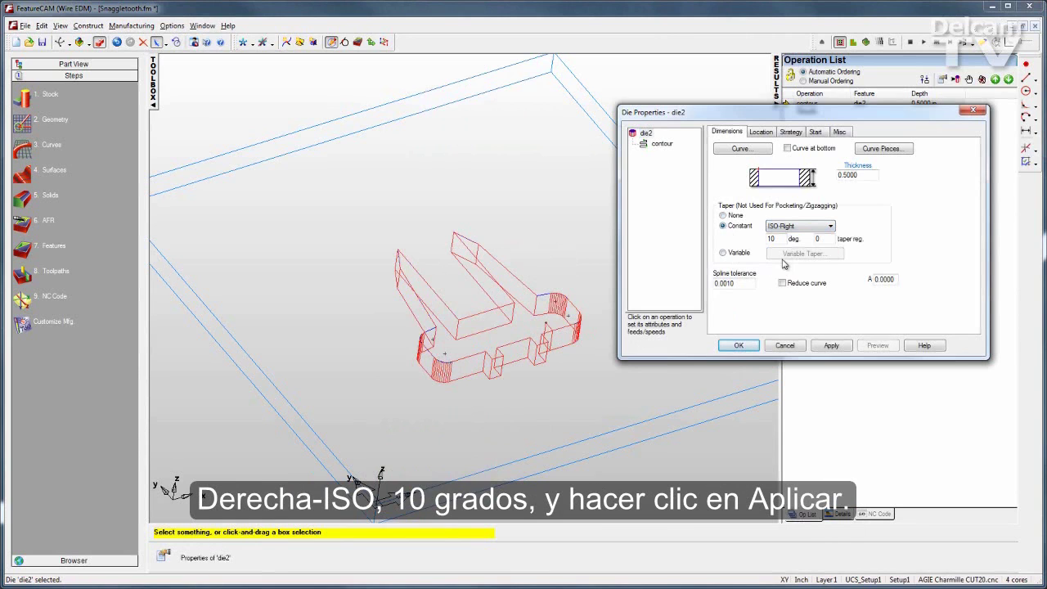
left_click(831, 347)
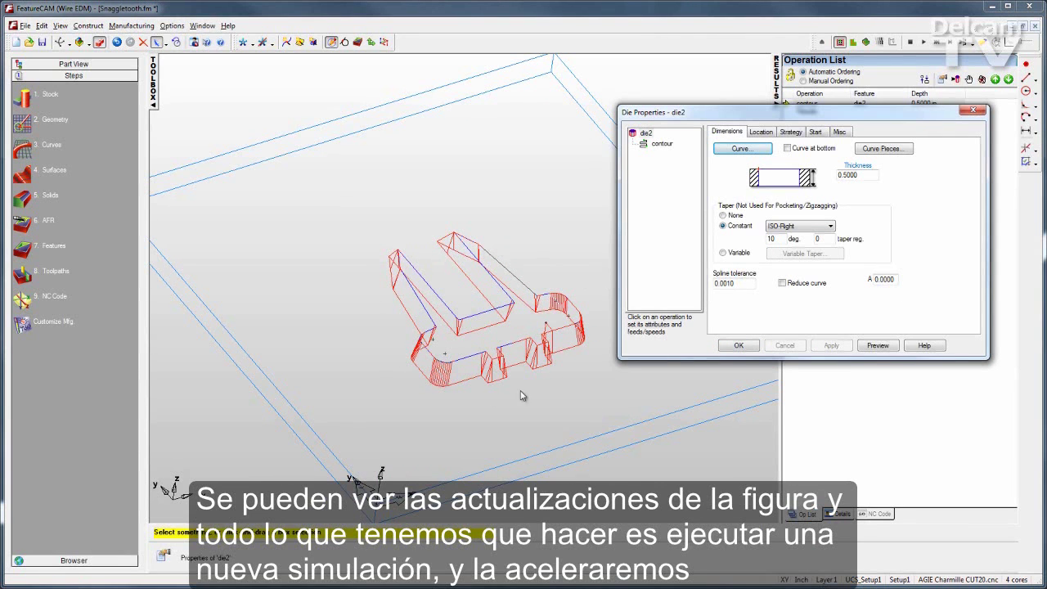
left_click(739, 346)
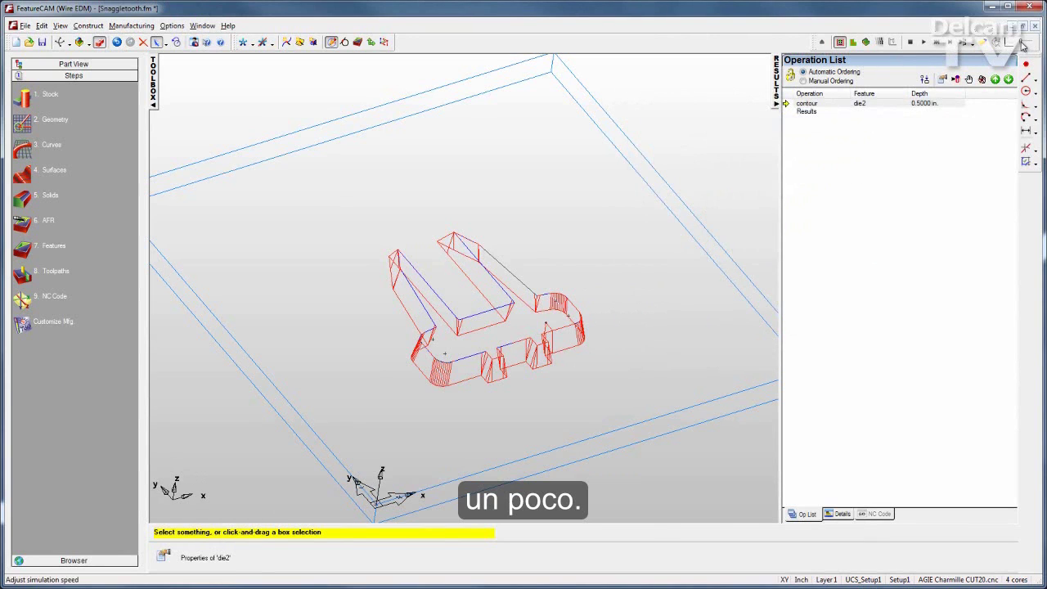
- Simulate the tapered die, view its NC code, and remove the slug in 3D to reveal the pocket
left_click(923, 42)
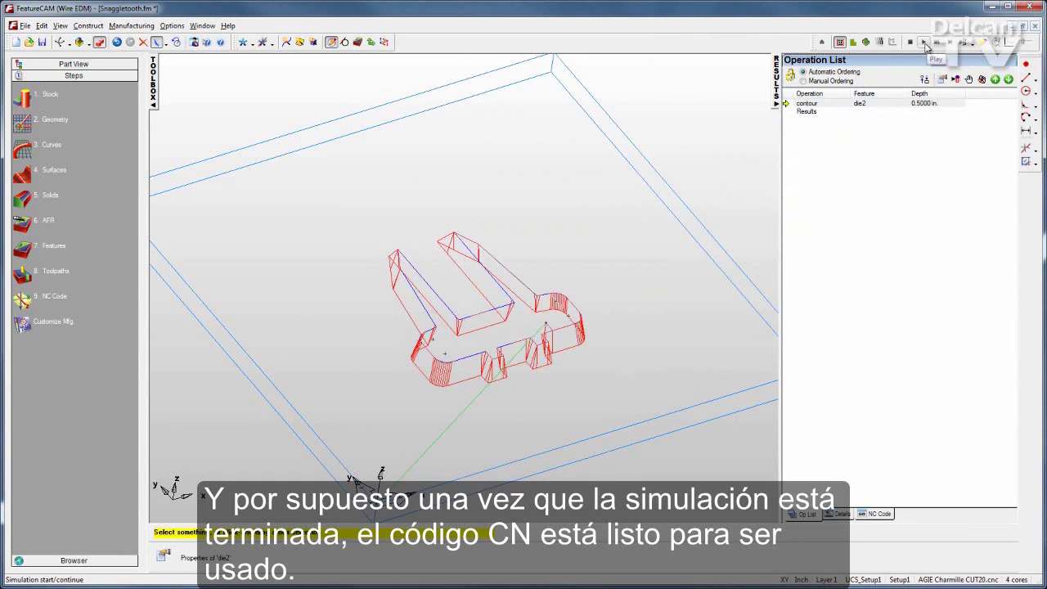
left_click(888, 514)
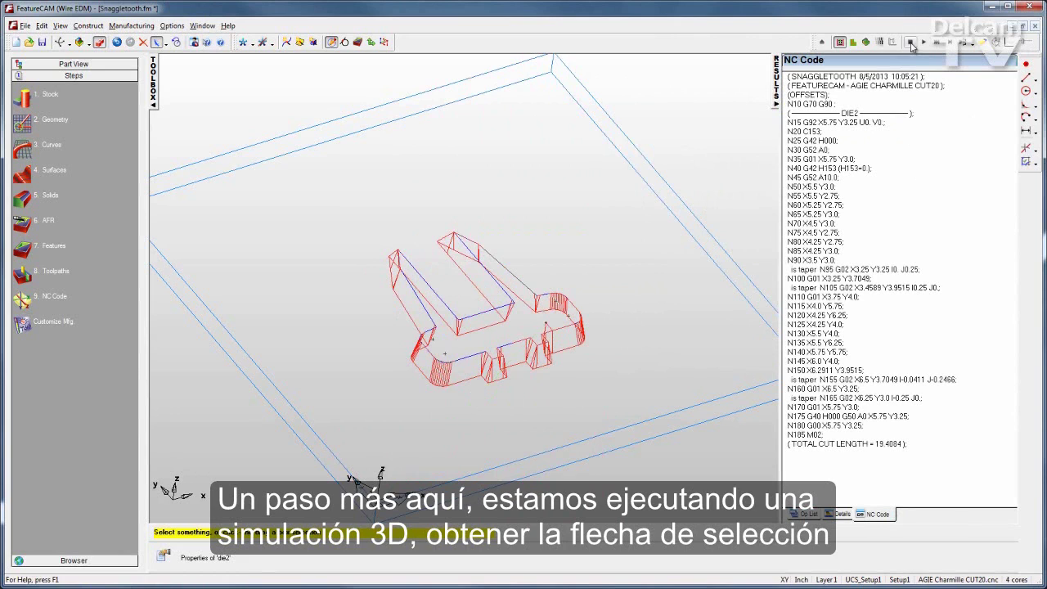
left_click(867, 43)
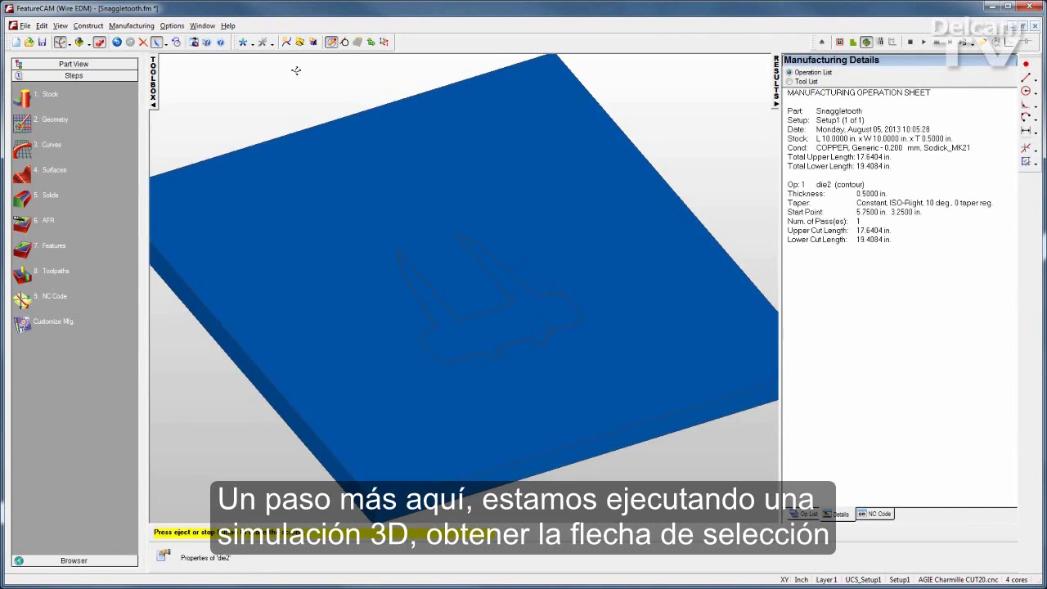
left_click(156, 41)
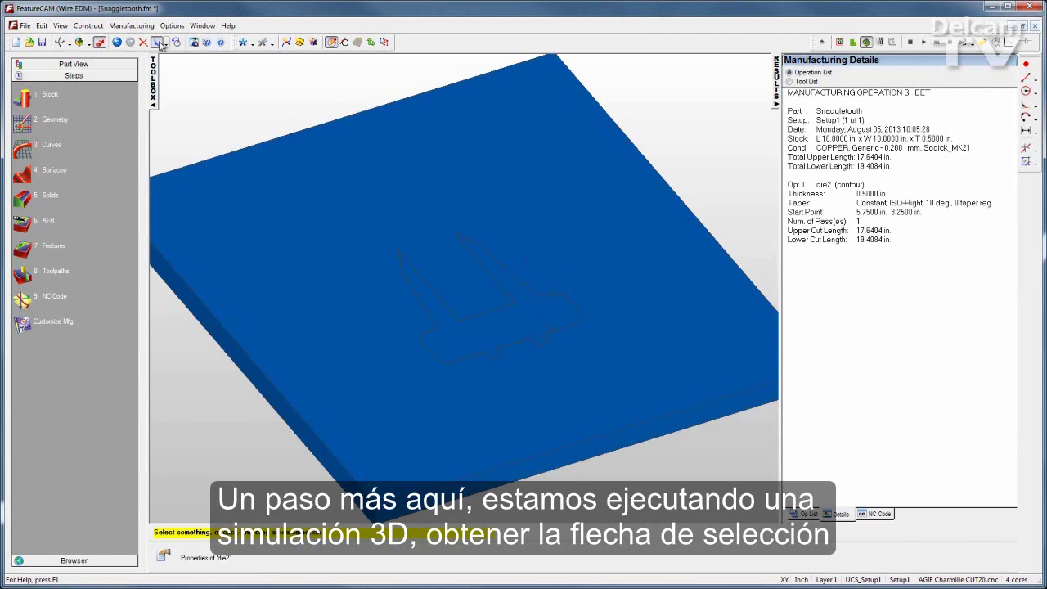
left_click(509, 327)
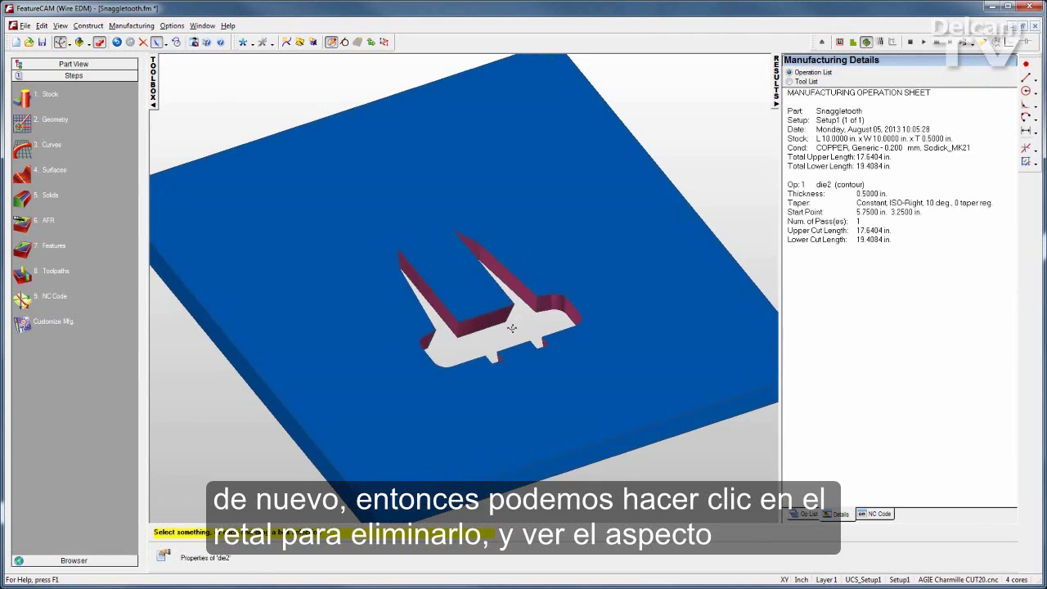
middle_click_drag(548, 351, 392, 322)
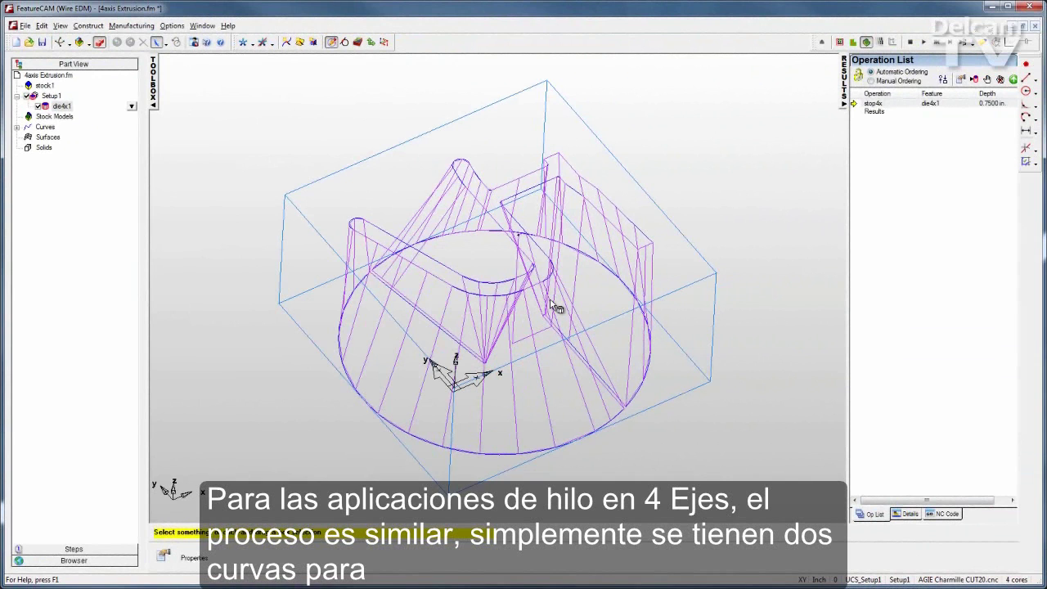
- Match die4x1's upper and lower curves, confirm its properties, and start the wire simulation
mouse_move(391, 319)
middle_mouse_down()
mouse_move(388, 255)
mouse_move(279, 237)
mouse_move(231, 261)
mouse_move(319, 244)
mouse_move(416, 319)
mouse_move(400, 324)
middle_mouse_up()
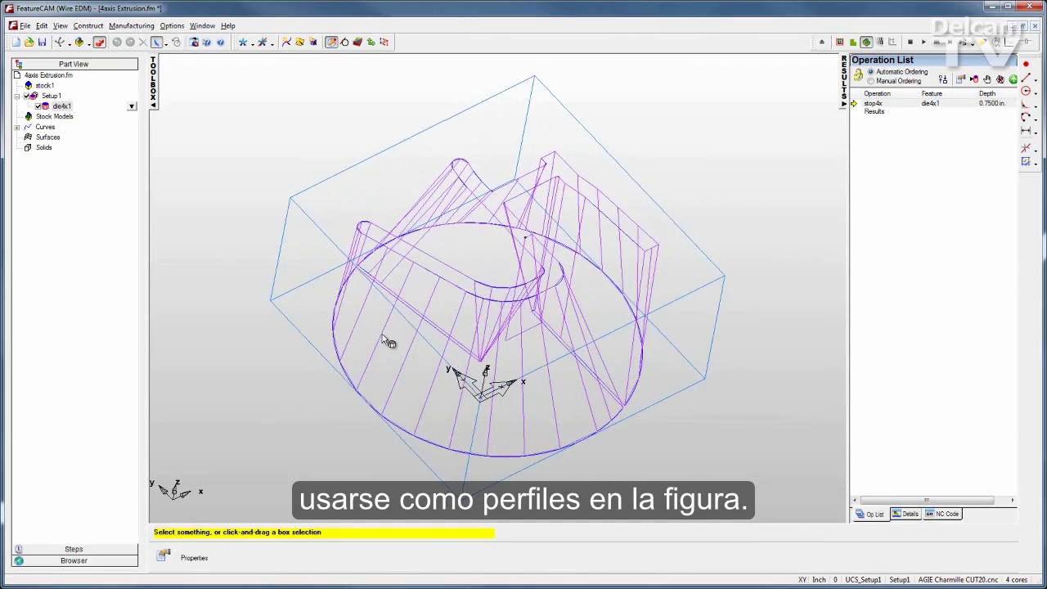
double_click(382, 334)
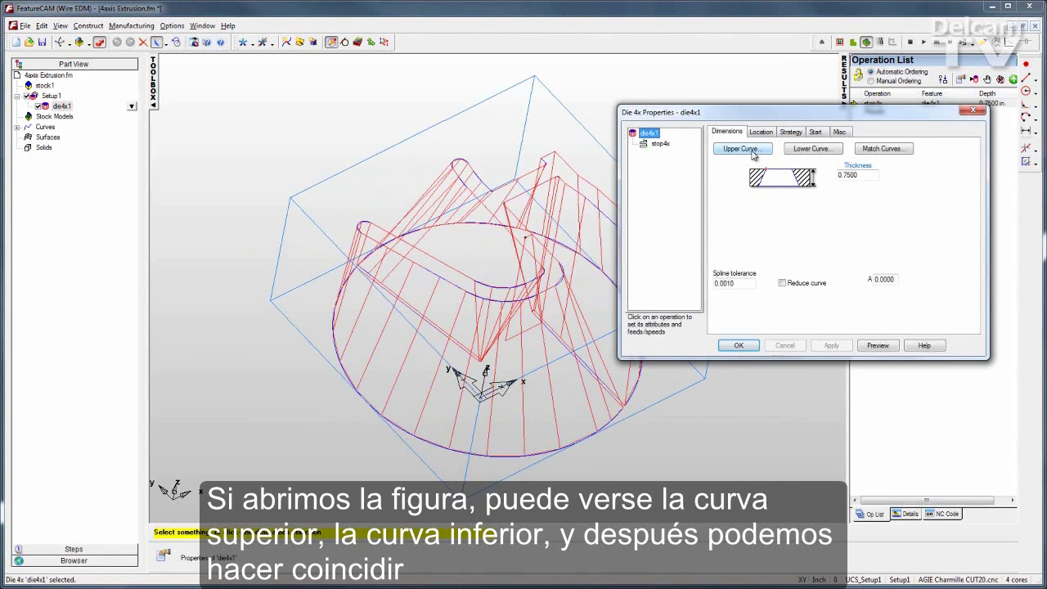
left_click(883, 149)
middle_click_drag(456, 342, 416, 212)
left_click(738, 317)
left_click(738, 344)
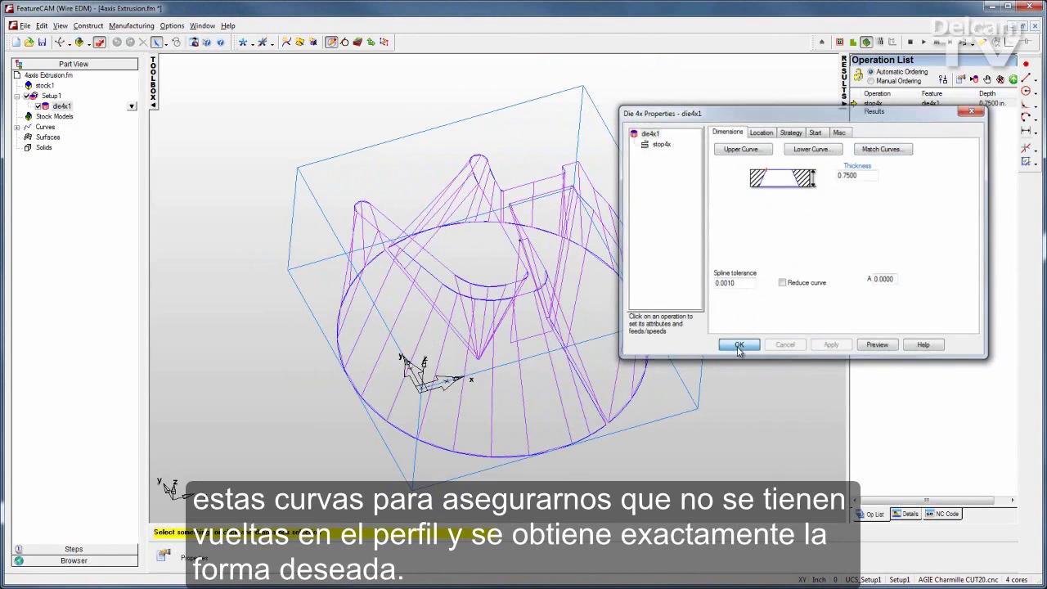
left_click(922, 43)
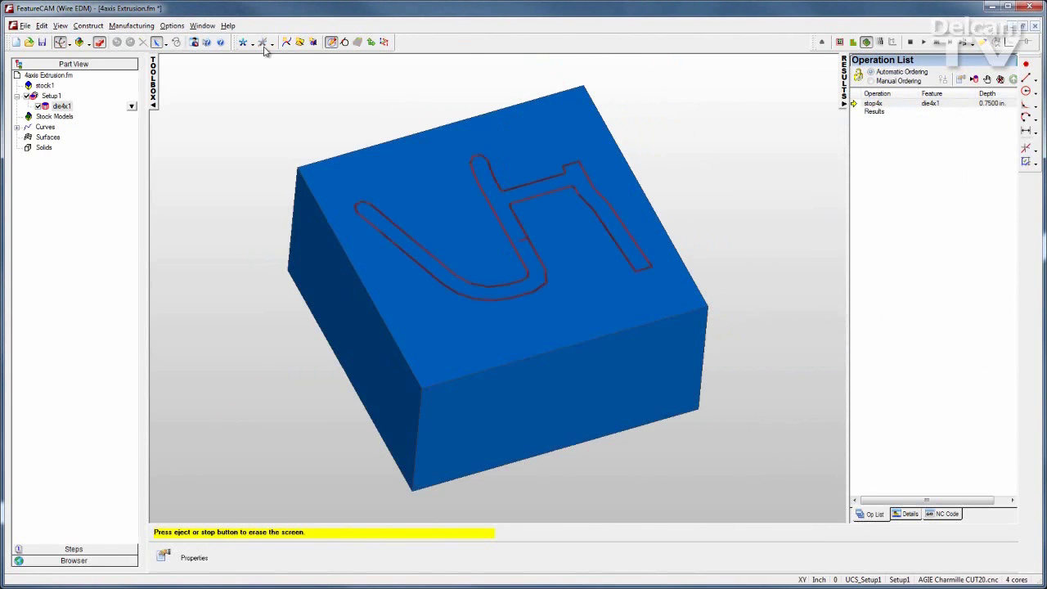
- Orbit the finished 4-axis cut toward a top view and review its NC code
left_click(156, 41)
middle_click_drag(474, 327, 542, 135)
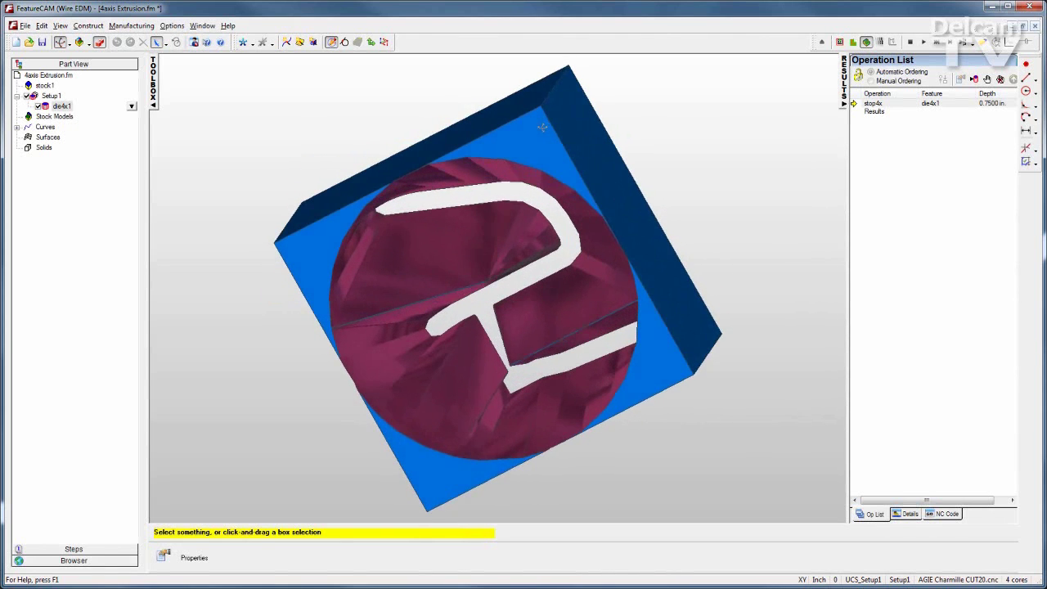
left_click(940, 513)
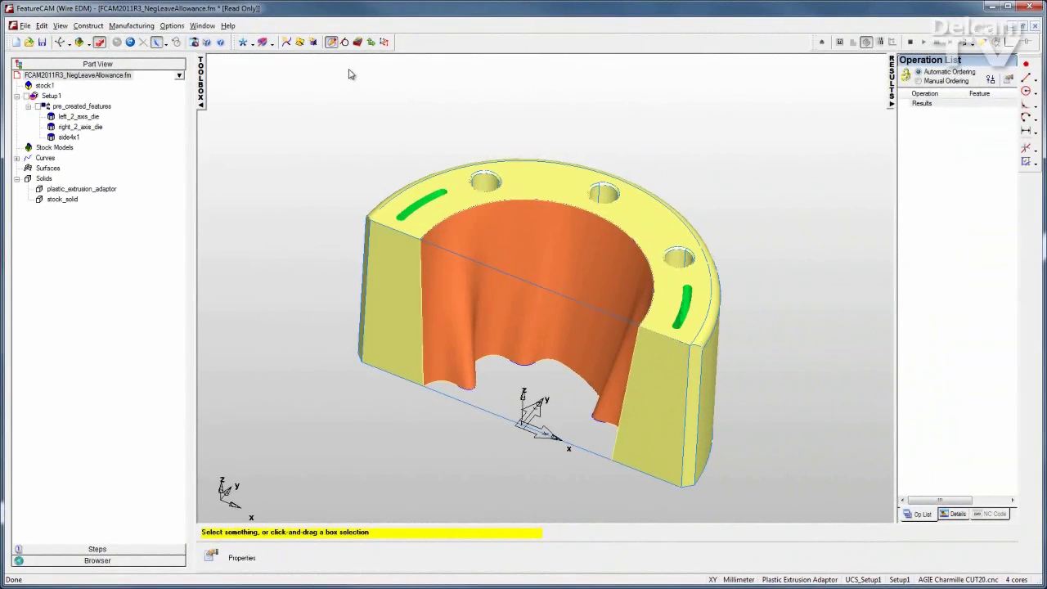
- Start a 4 Axis Side feature and pick face_52 as the upper edge surface
left_click(357, 42)
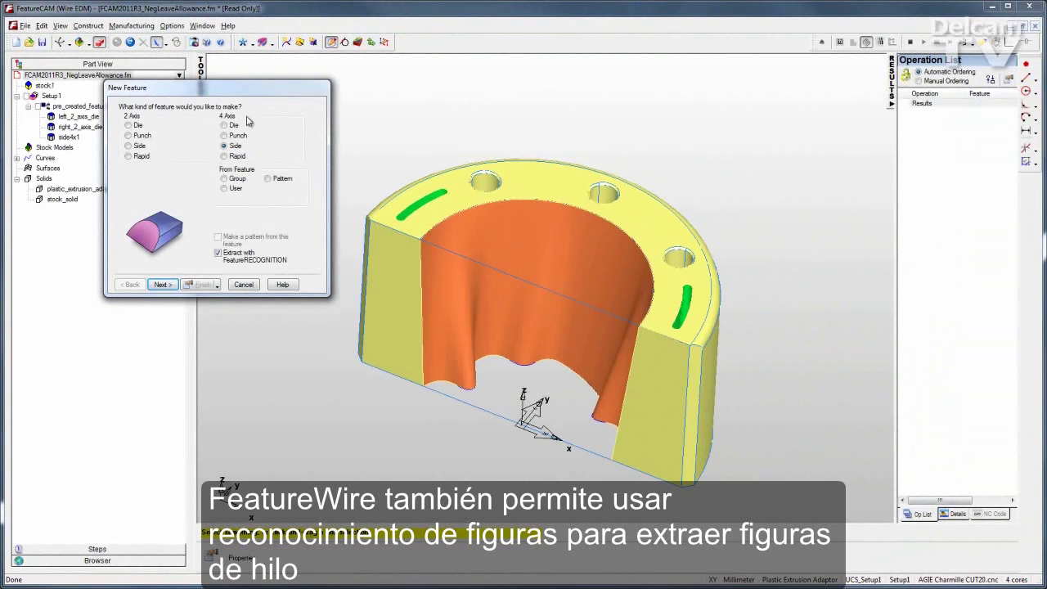
left_click(166, 286)
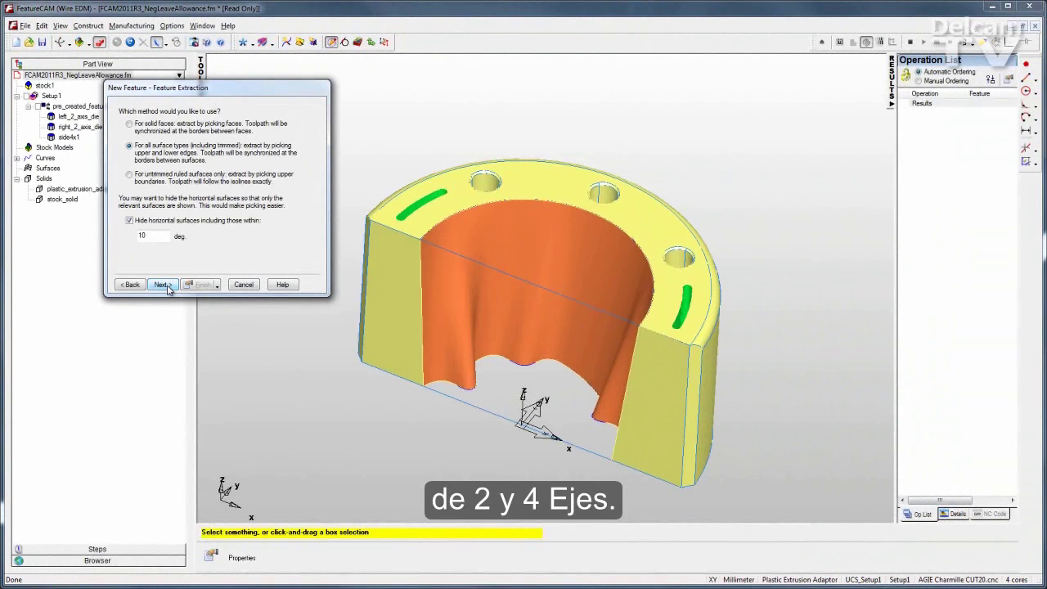
left_click(163, 284)
left_click(126, 139)
left_click(492, 221)
left_click(798, 62)
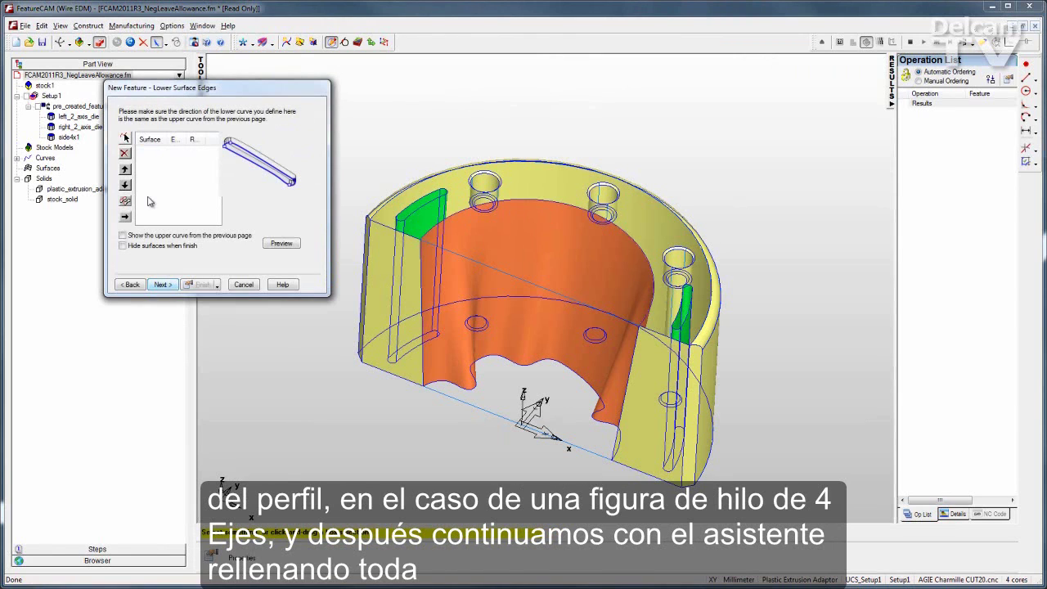
- Use face_52 as the lower edge surface and advance past machining side for curve13 and curve14
left_click(124, 138)
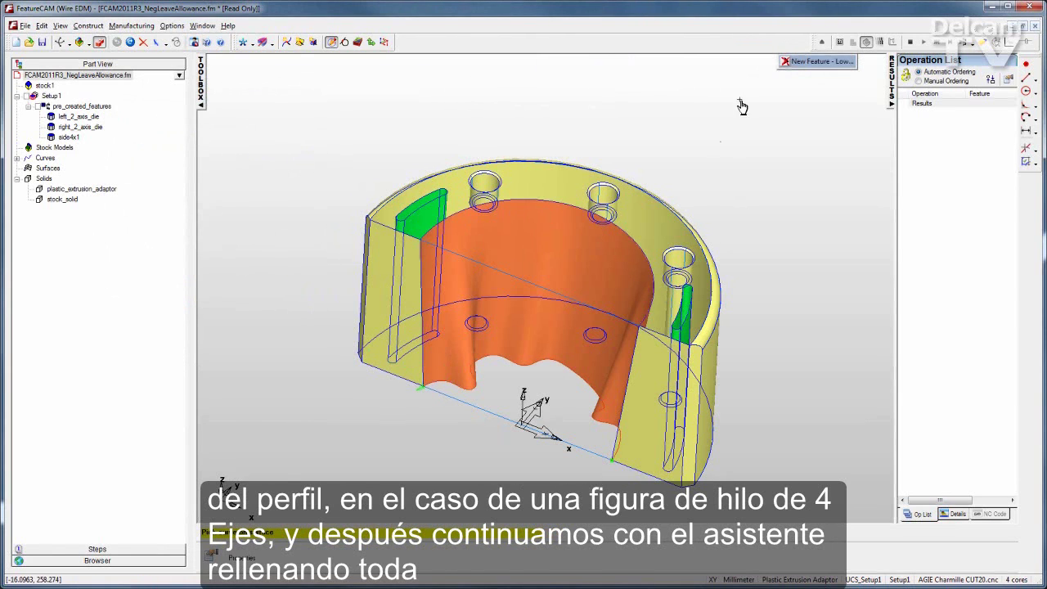
left_click(785, 61)
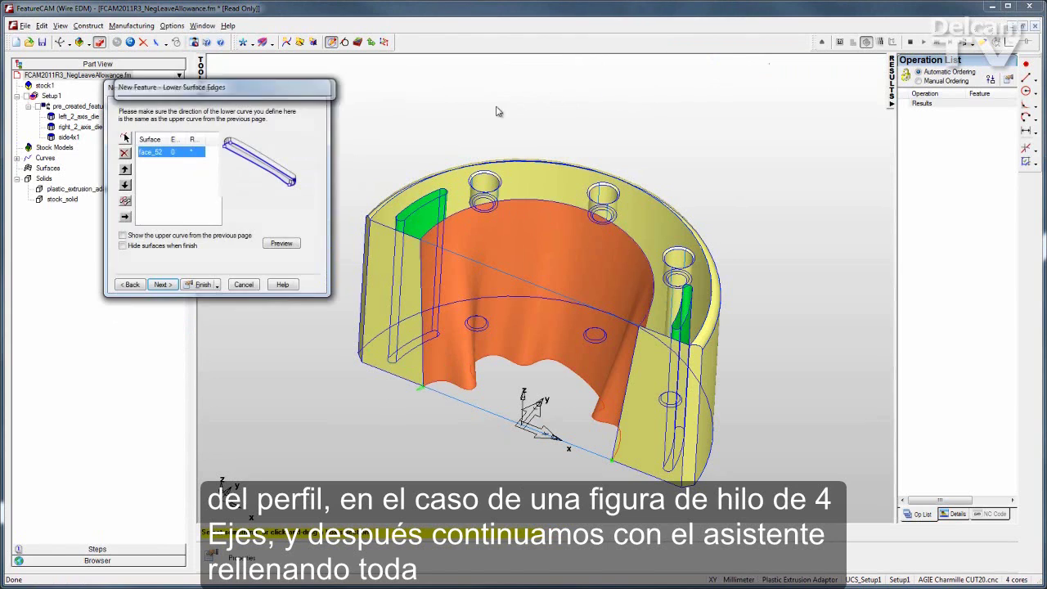
left_click(163, 284)
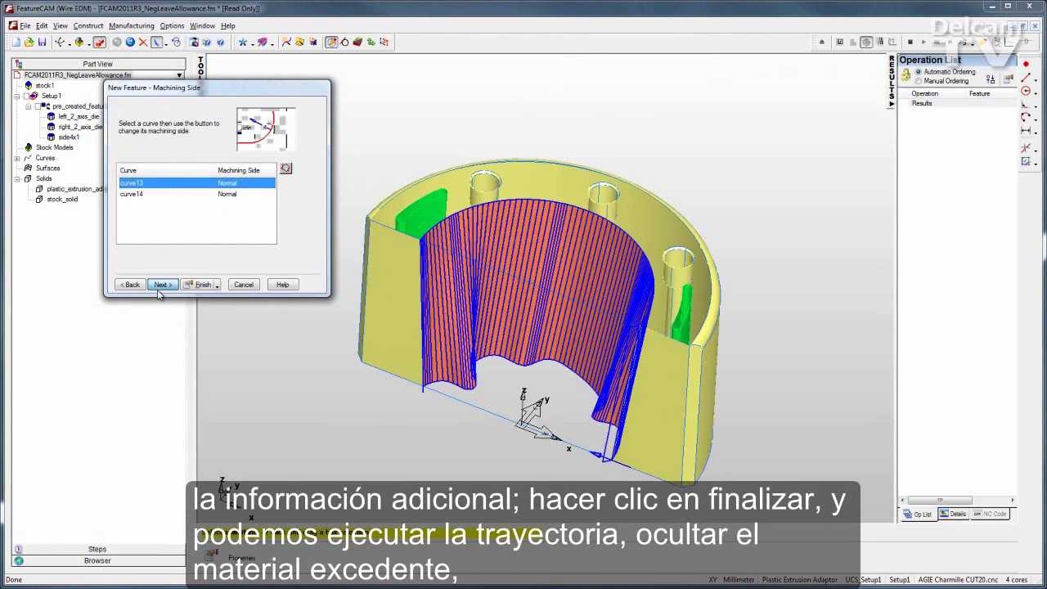
left_click(162, 287)
- Finish side4x2, simulate it, remove the slug to expose the wavy wall, and show the NC code
left_click(199, 285)
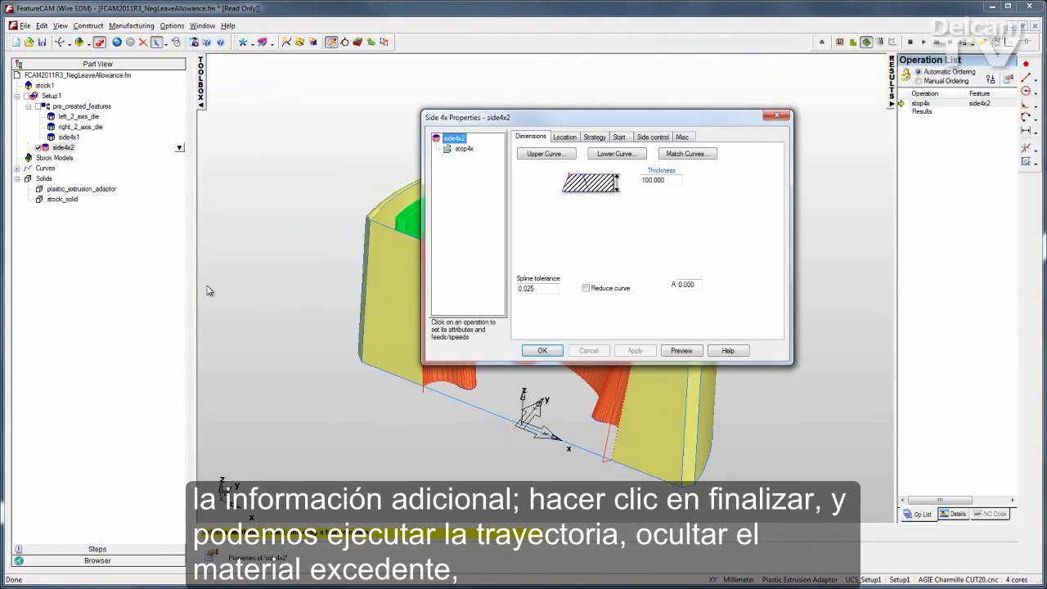
left_click(540, 351)
left_click(924, 42)
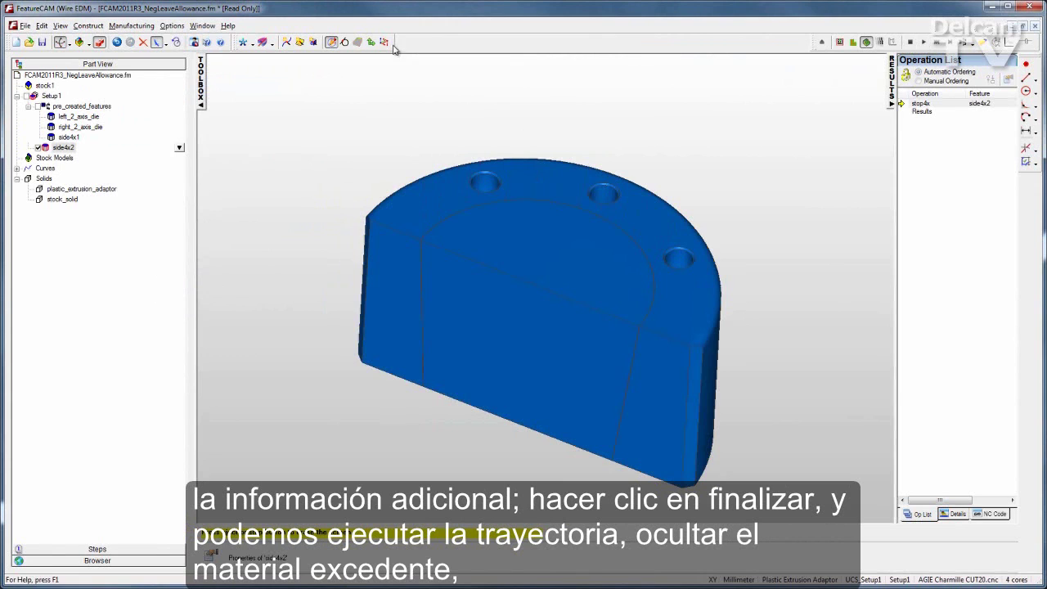
left_click(482, 358)
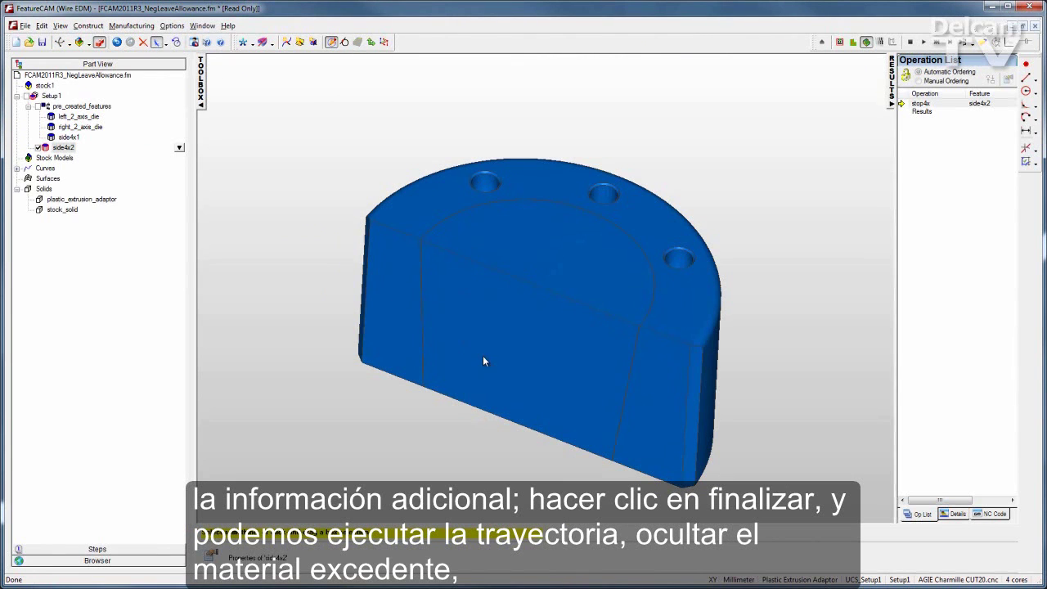
left_click(995, 513)
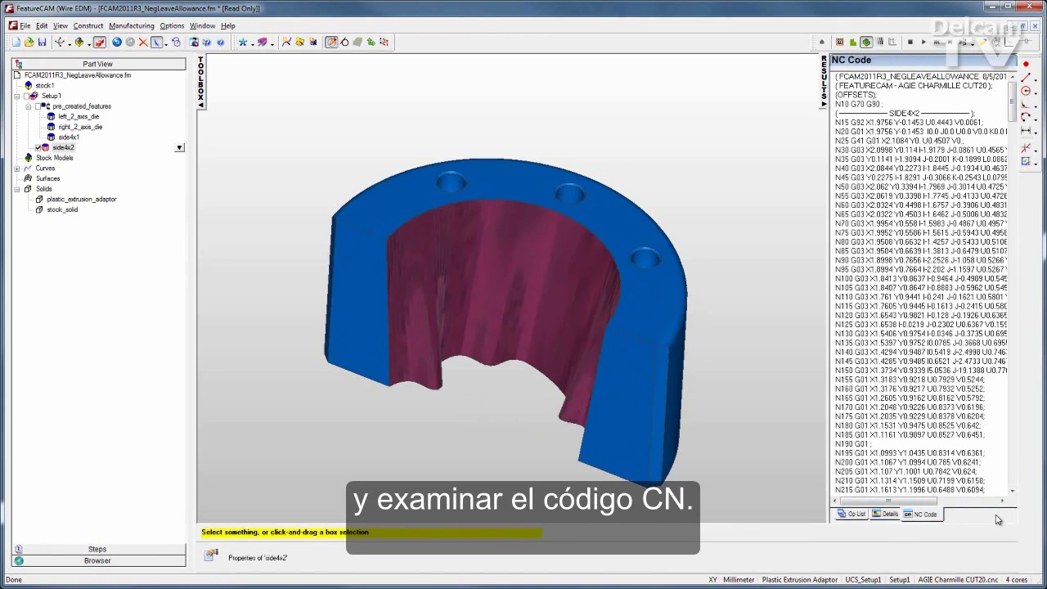